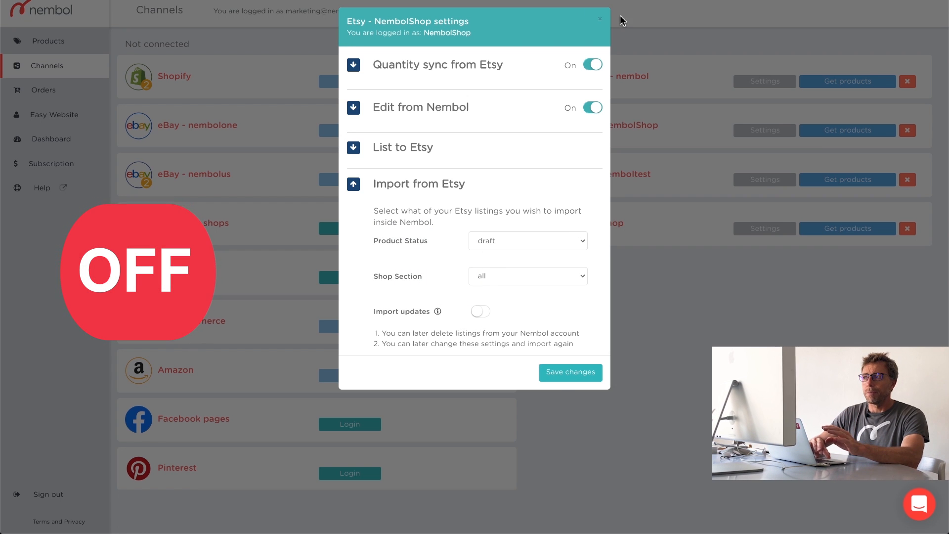
Close the Etsy channel settings and import the products from the Etsy - NembolShop channel
left_click(600, 19)
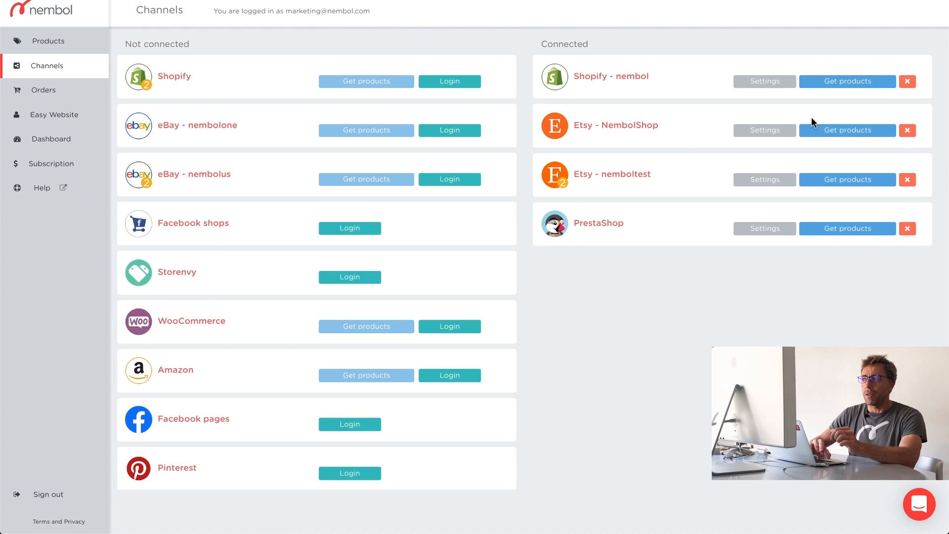
left_click(848, 130)
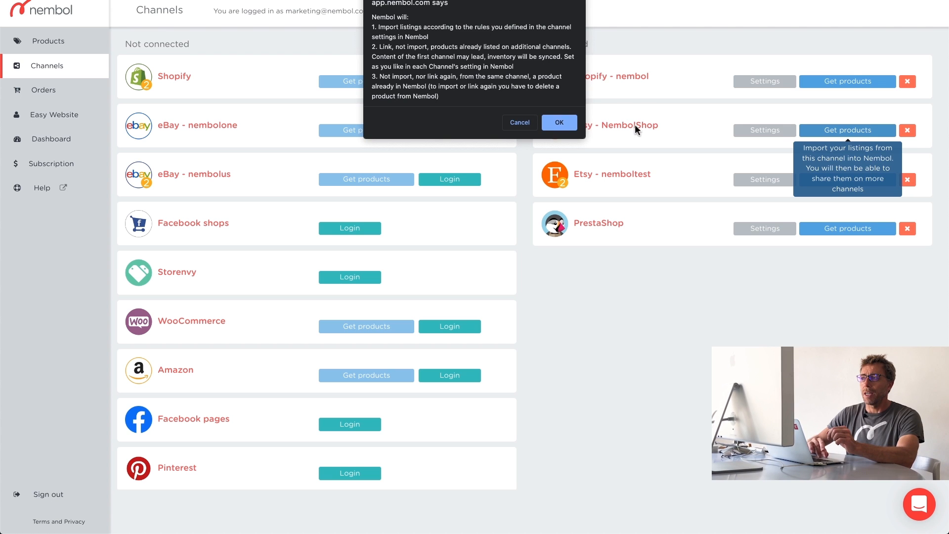
left_click(569, 122)
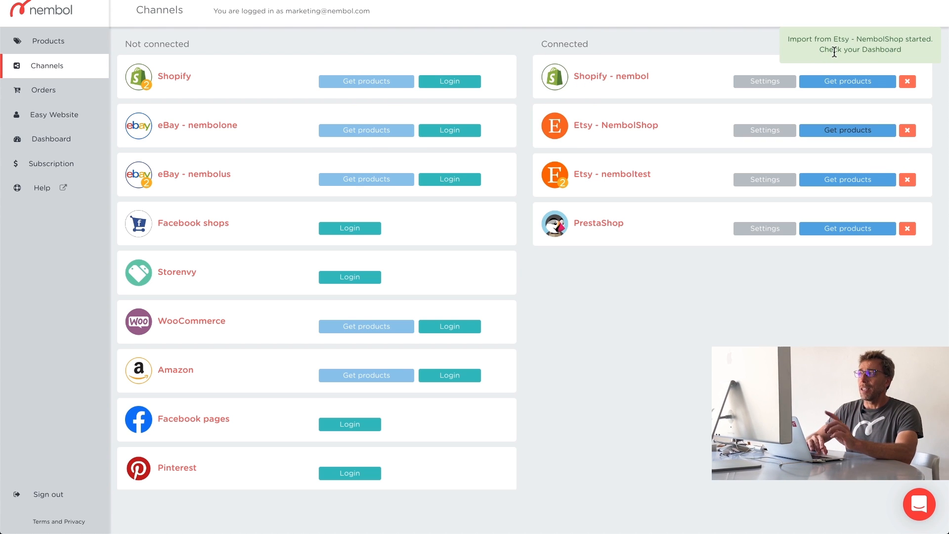
Refresh the product list to look through the imported Etsy listings, and review the import report on the dashboard
left_click(48, 43)
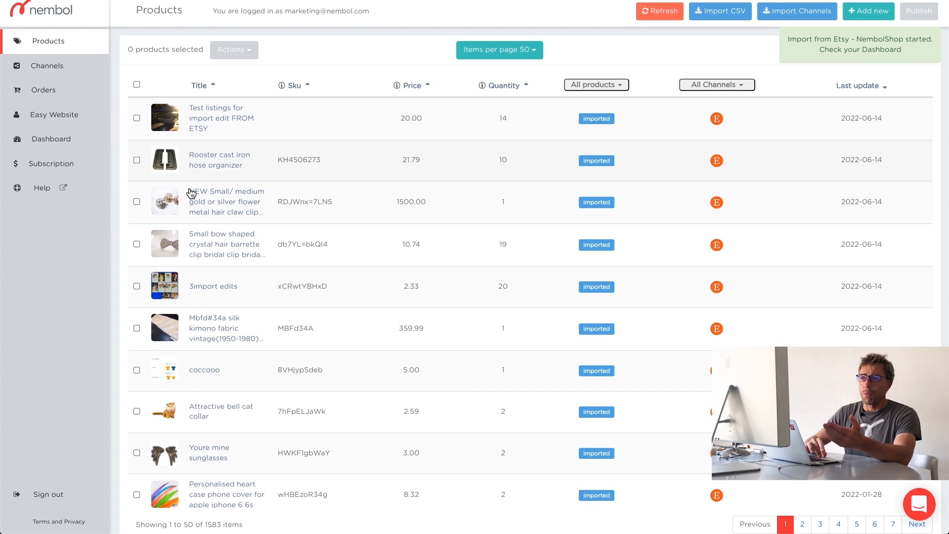
scroll(286, 259, "down", 20)
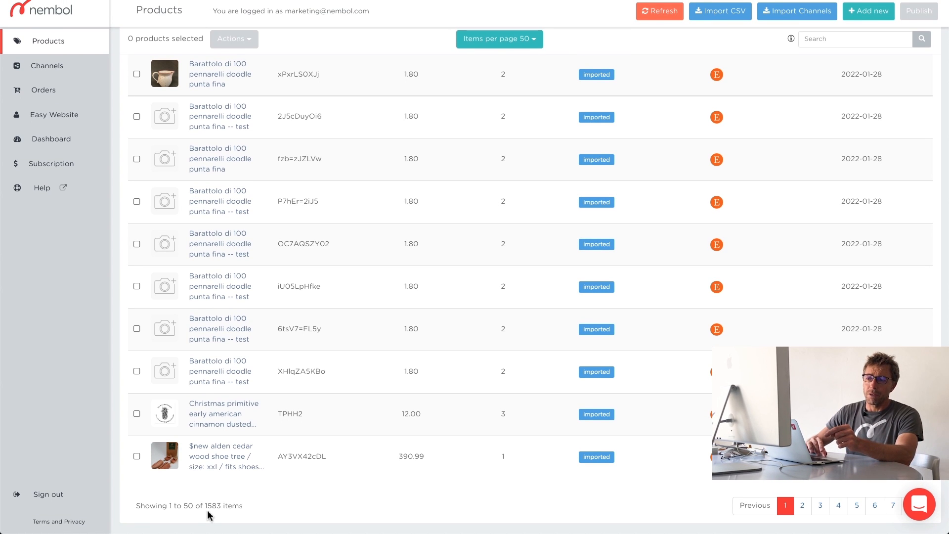
left_click(675, 14)
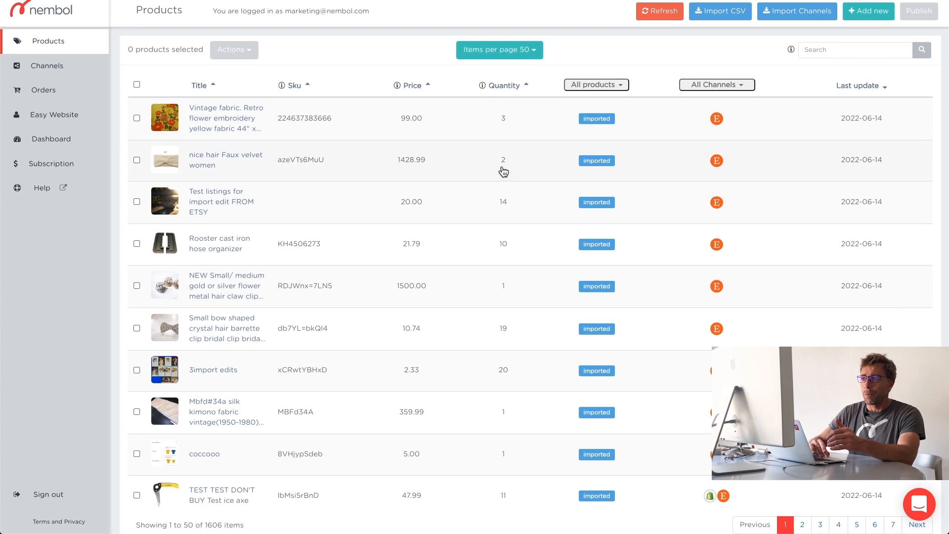
scroll(503, 171, "down", 15)
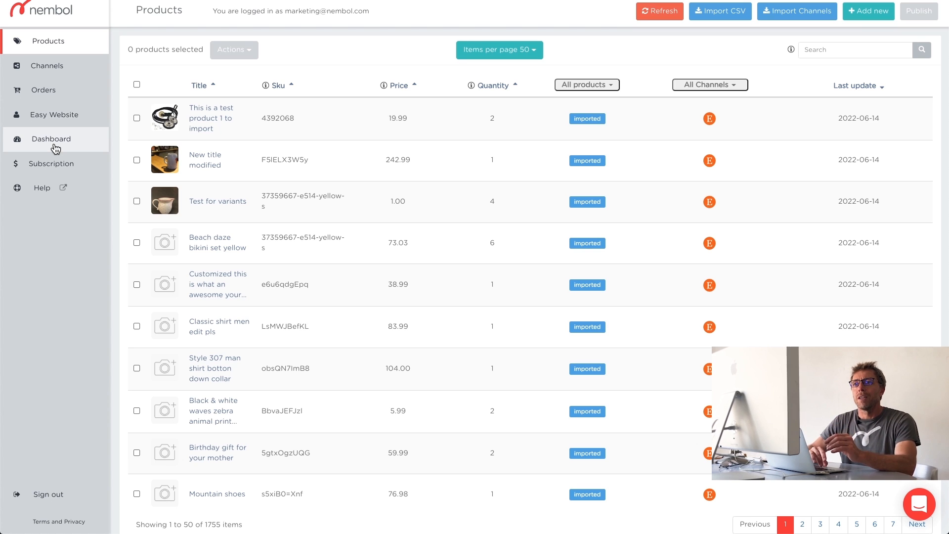
left_click(56, 148)
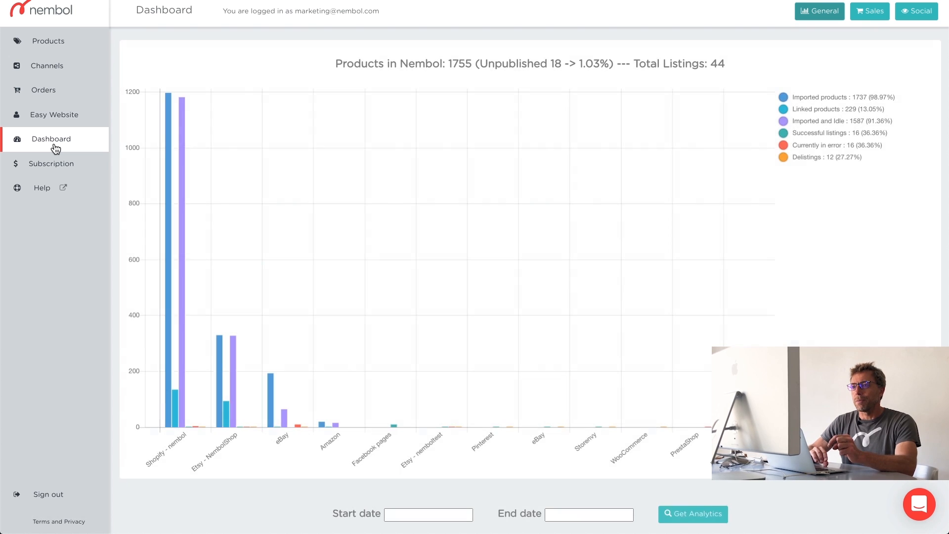
scroll(331, 167, "down", 7)
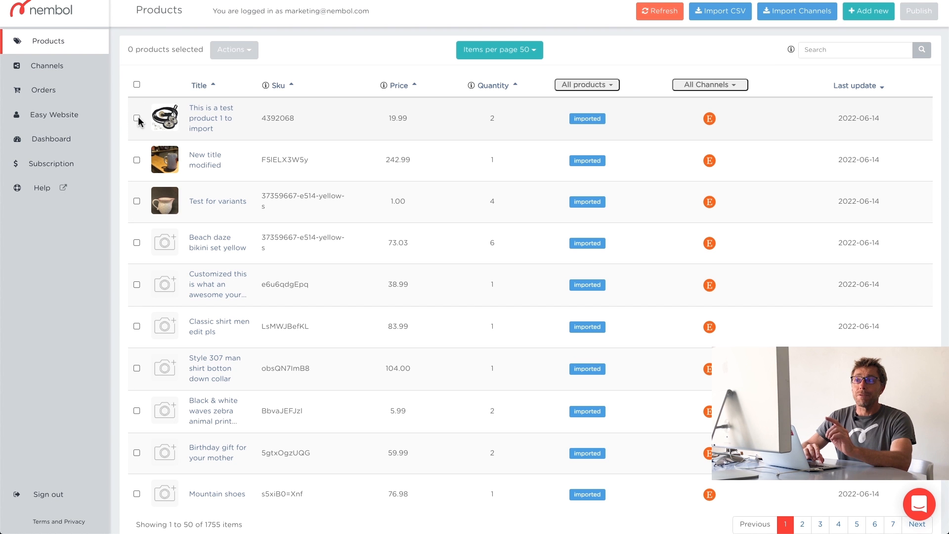
Delete the product "This is a test product 1 to import" from Nembol
left_click(137, 119)
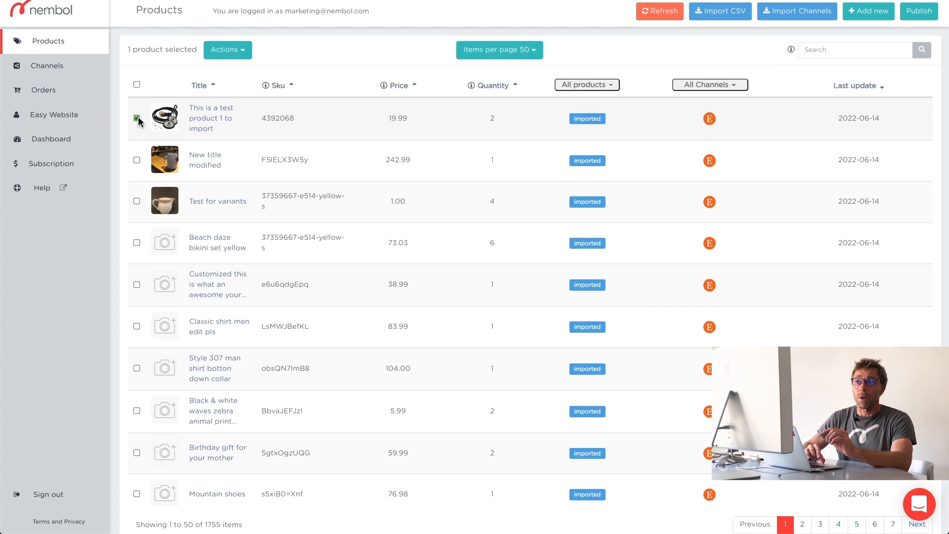
left_click(227, 49)
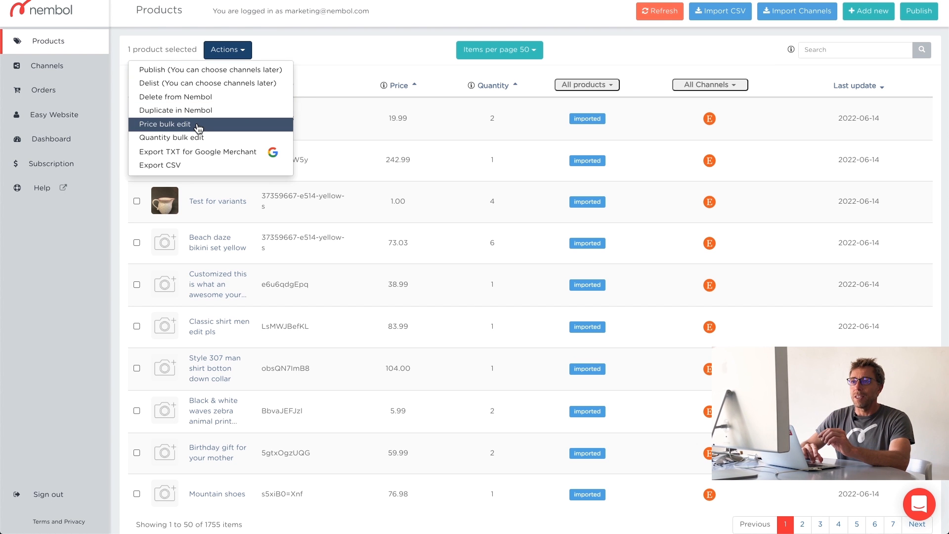
left_click(191, 99)
left_click(559, 58)
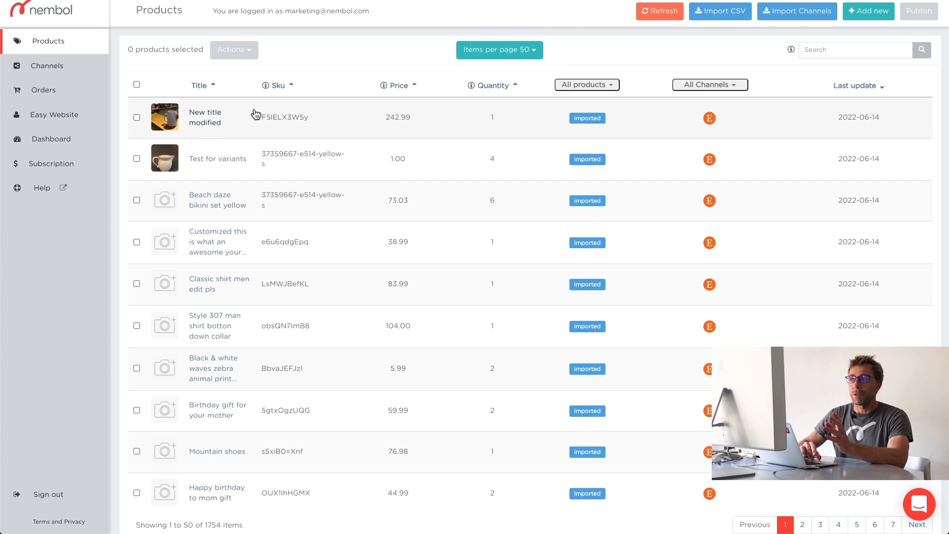
Import the Etsy - NembolShop products again and check the dashboard's Imports table and the product list
left_click(61, 71)
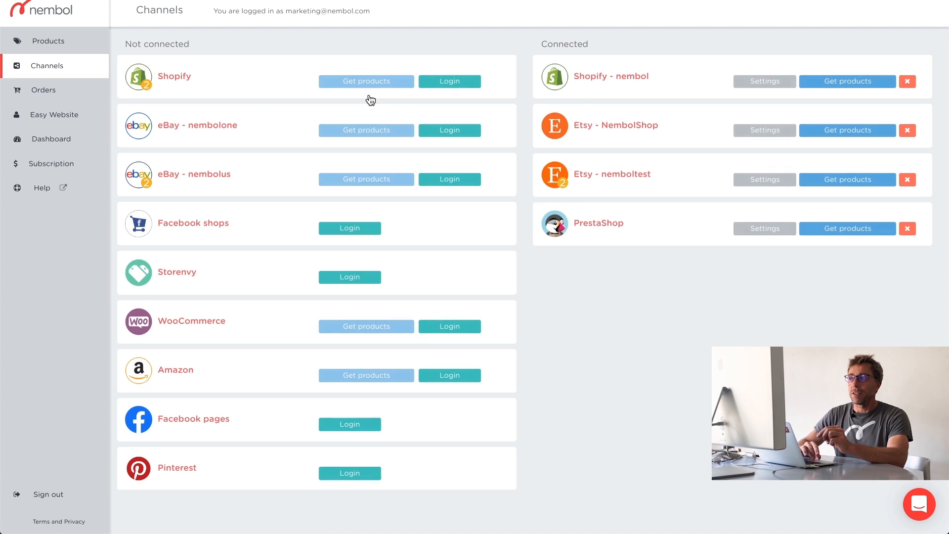
left_click(849, 130)
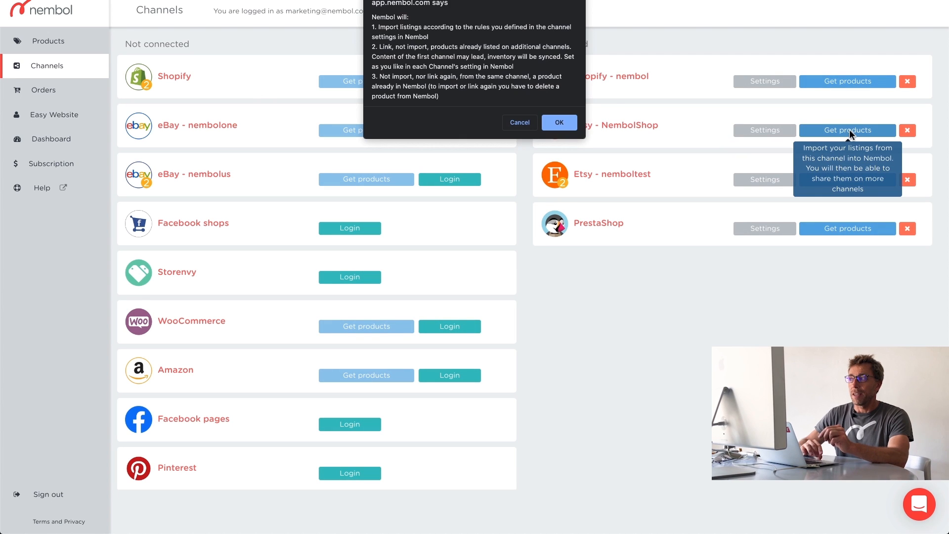
left_click(568, 118)
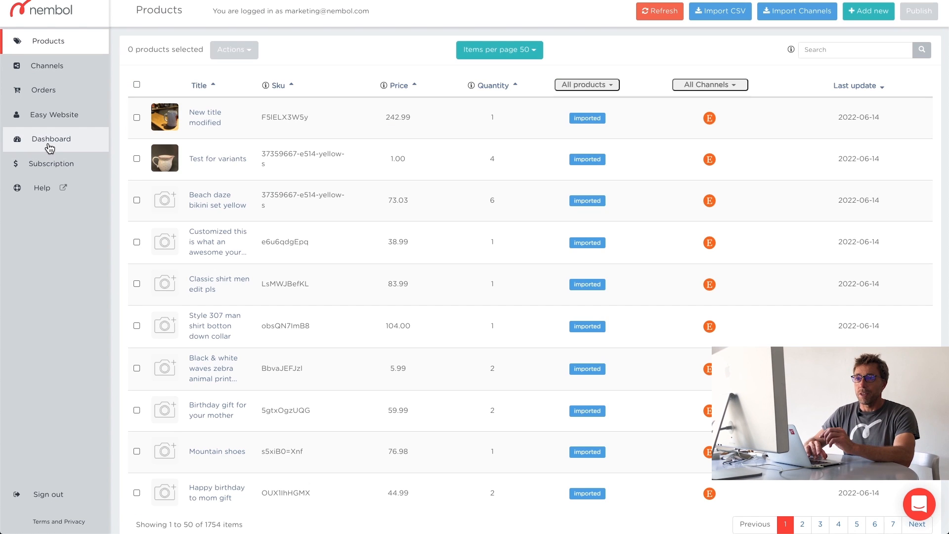
left_click(49, 148)
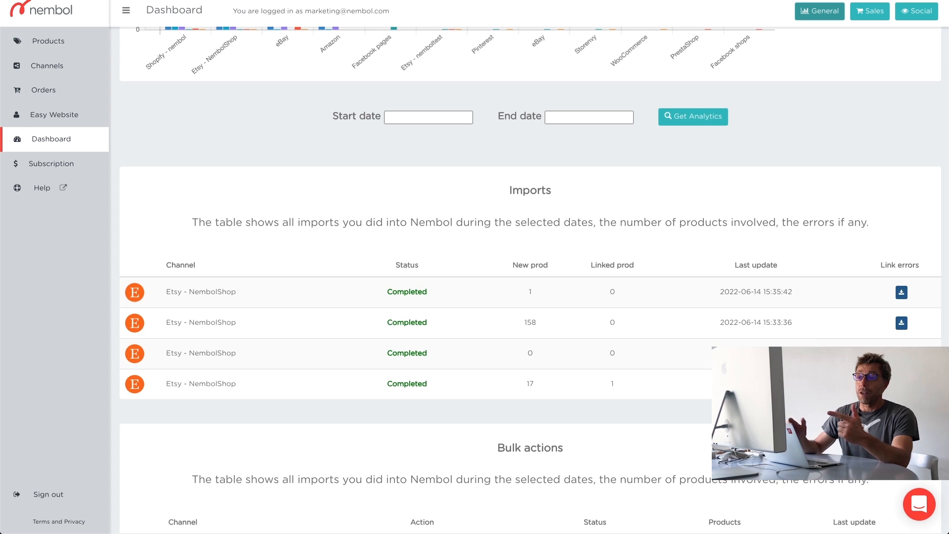
left_click(52, 44)
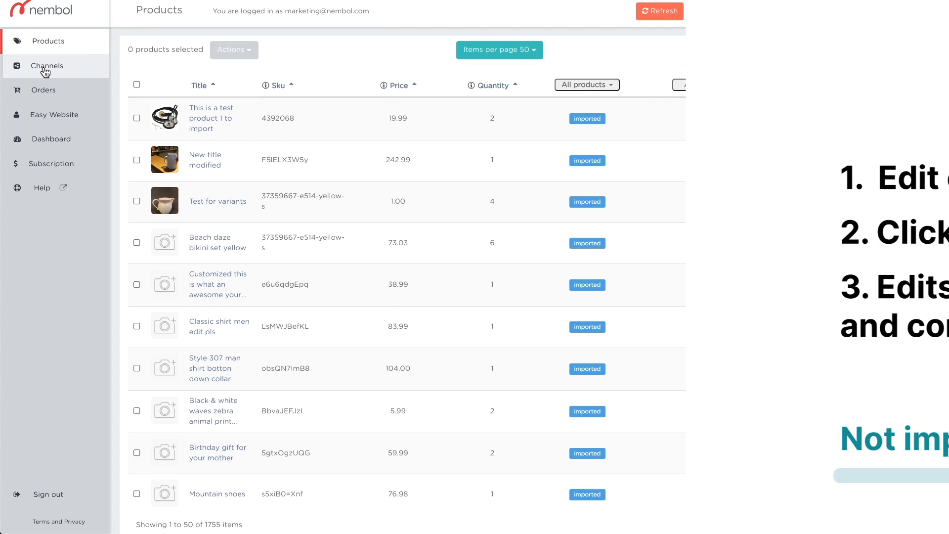
Turn on Import updates in the Etsy - NembolShop channel settings and save the changes
left_click(44, 70)
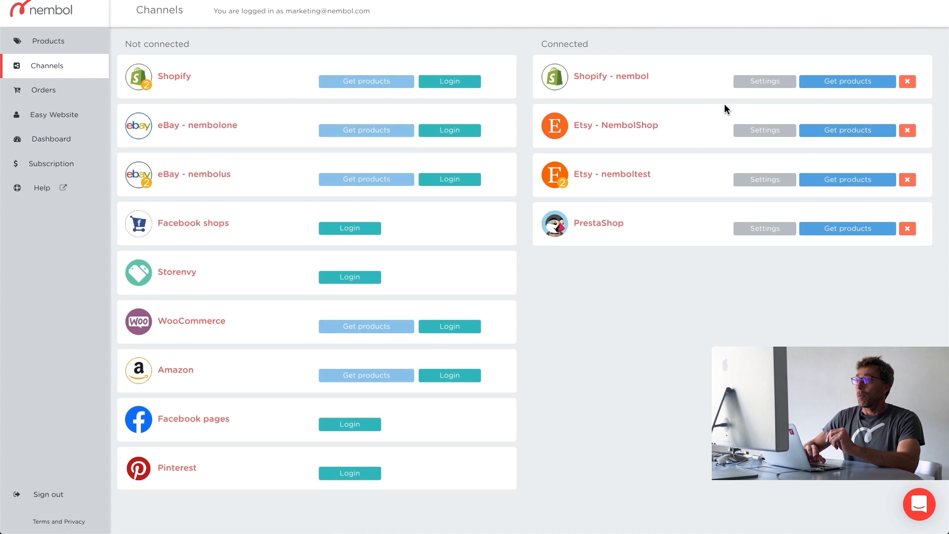
left_click(757, 132)
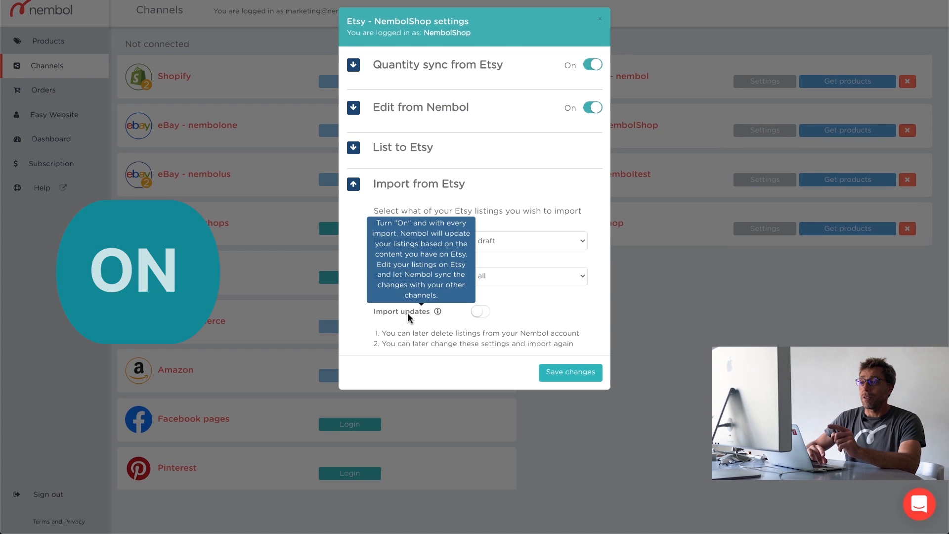
left_click(483, 313)
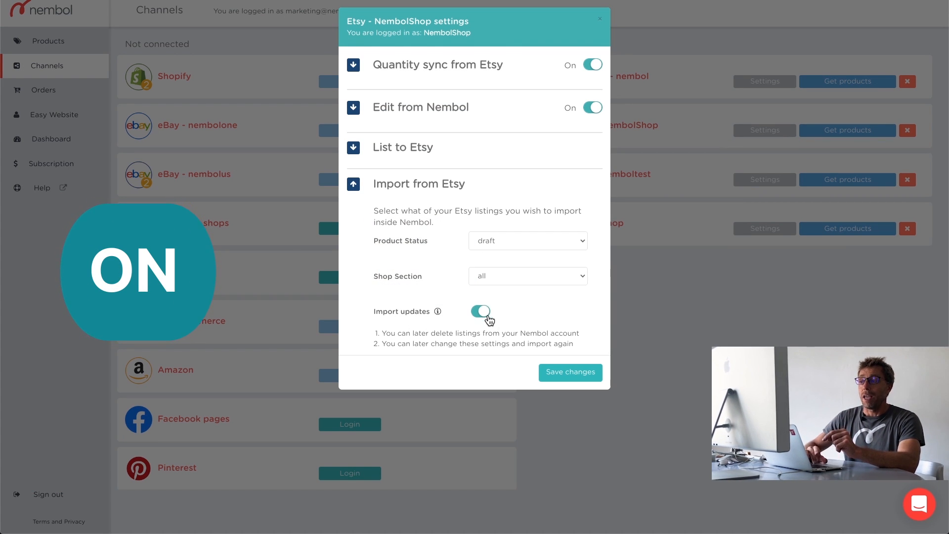
left_click(565, 373)
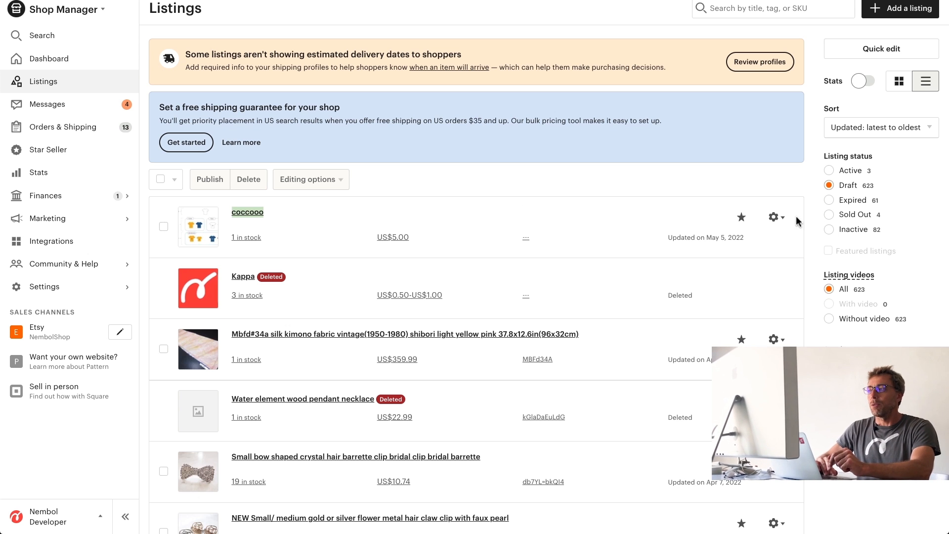
In Etsy Shop Manager, change the title of the draft listing coccooo to "Coccooo 2" and save it as a draft
left_click(782, 217)
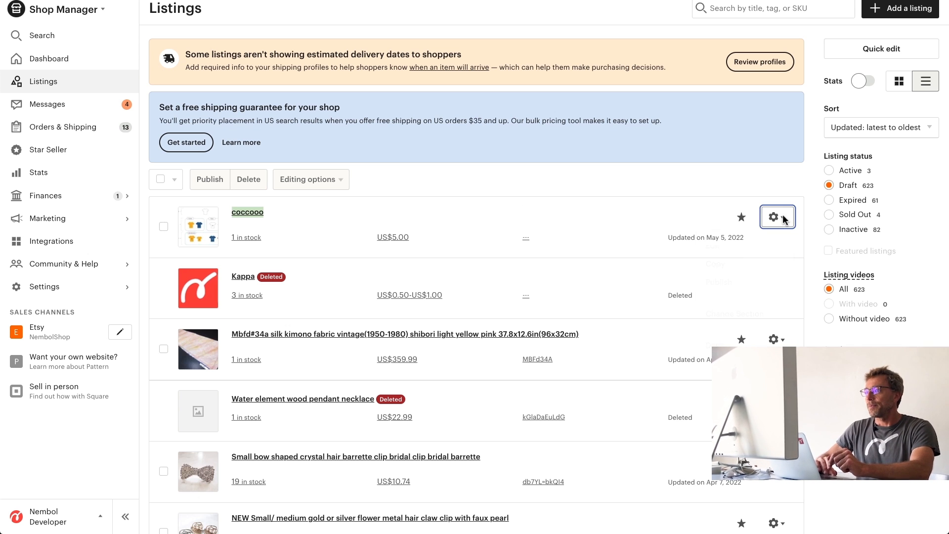
left_click(712, 245)
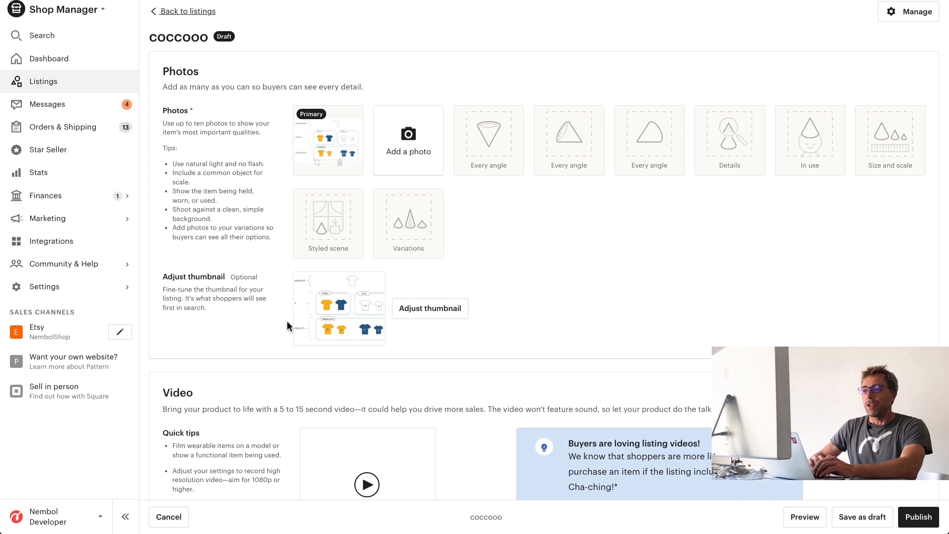
scroll(288, 325, "down", 5)
left_click(346, 324)
double_click(345, 323)
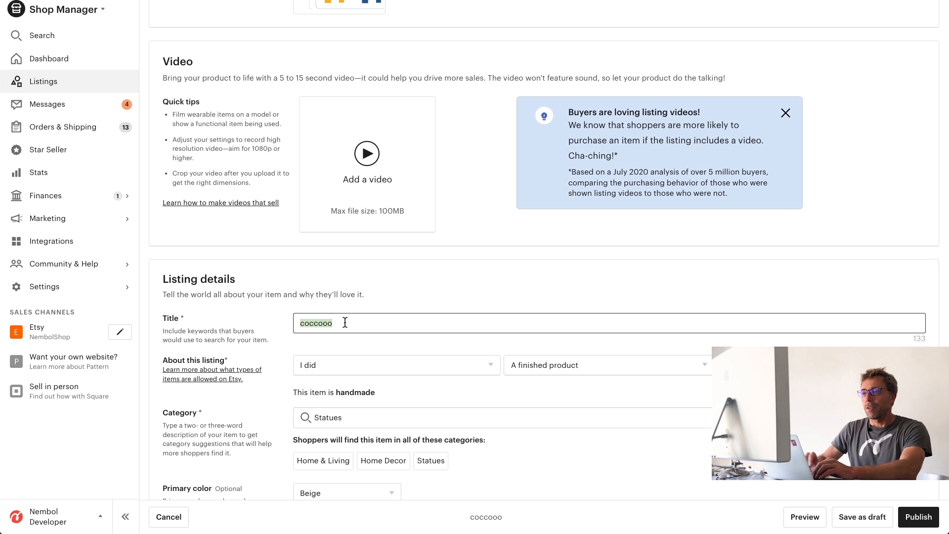
key("Left")
type("C")
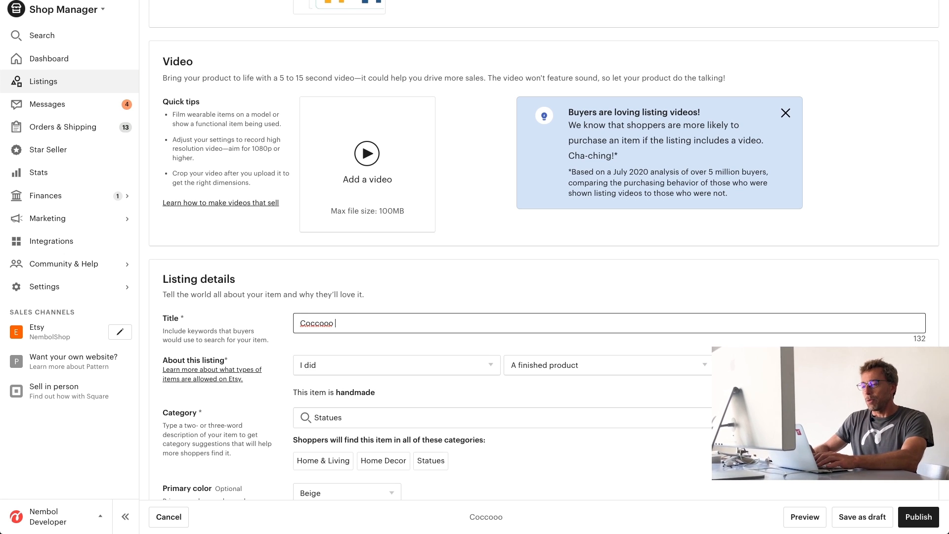
type(" 2")
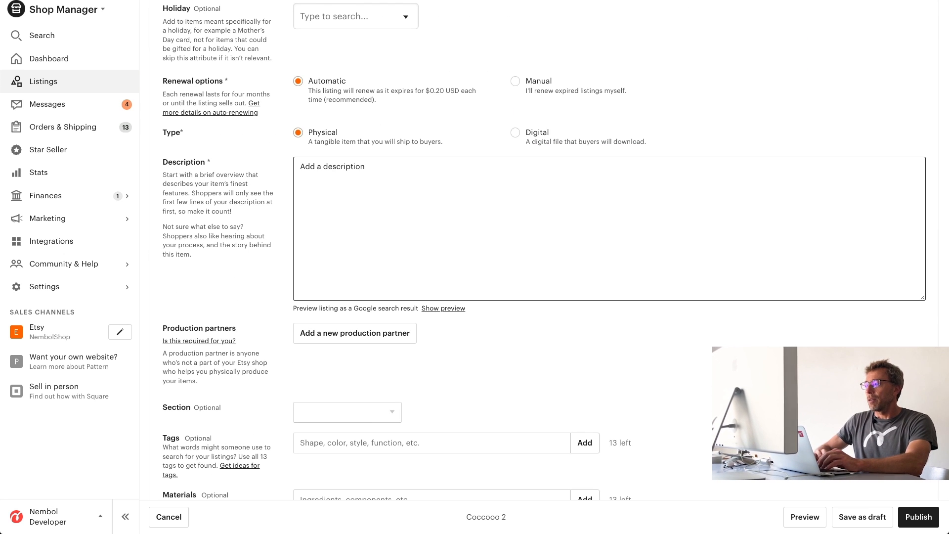
left_click(857, 517)
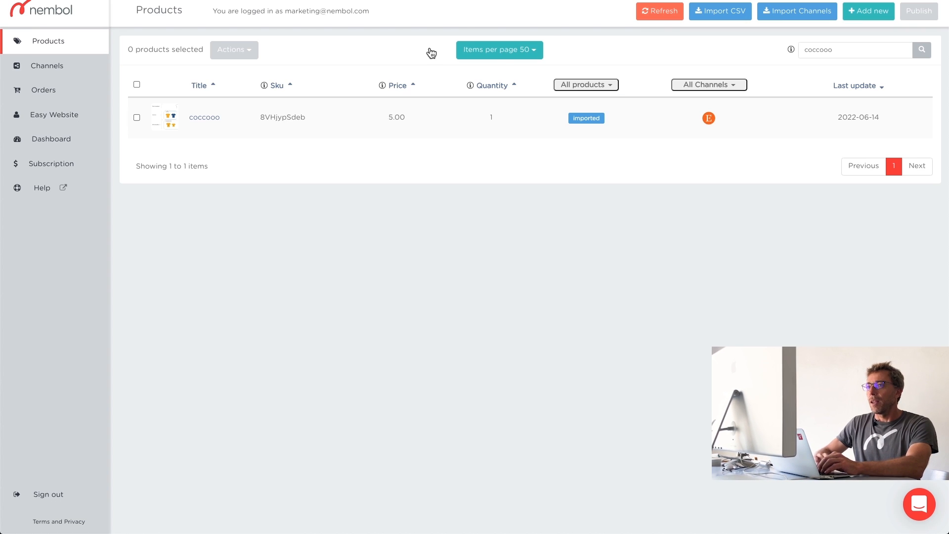
Back in Nembol, run another Etsy - NembolShop import to fetch the edited draft listing
left_click(43, 69)
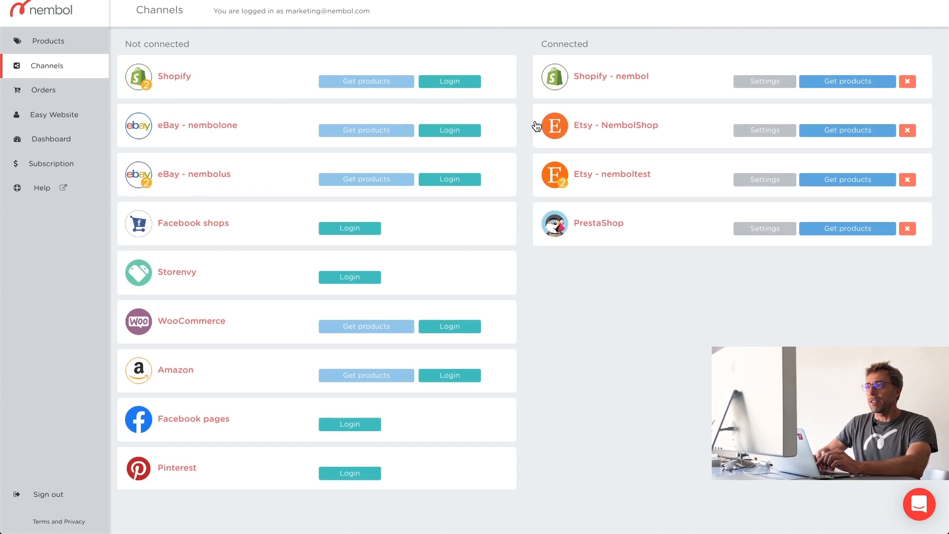
left_click(855, 129)
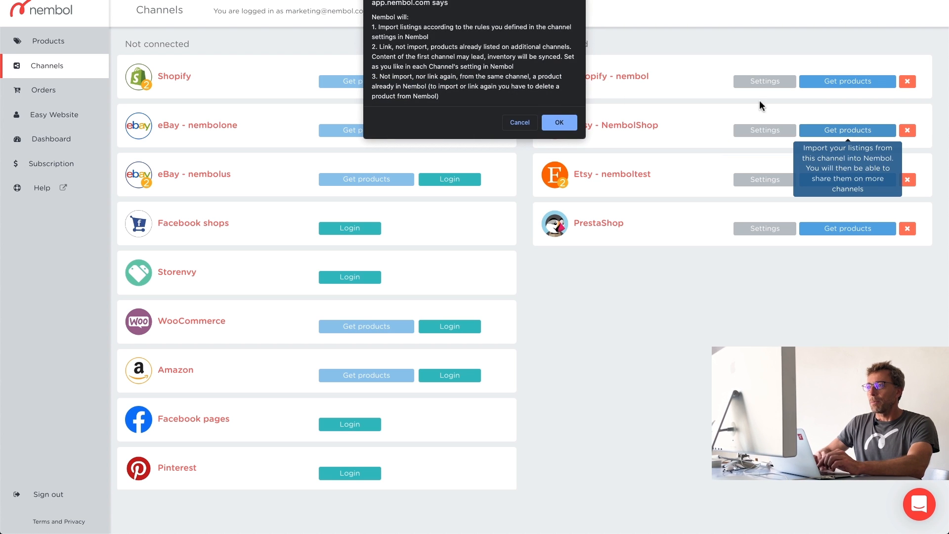
left_click(557, 123)
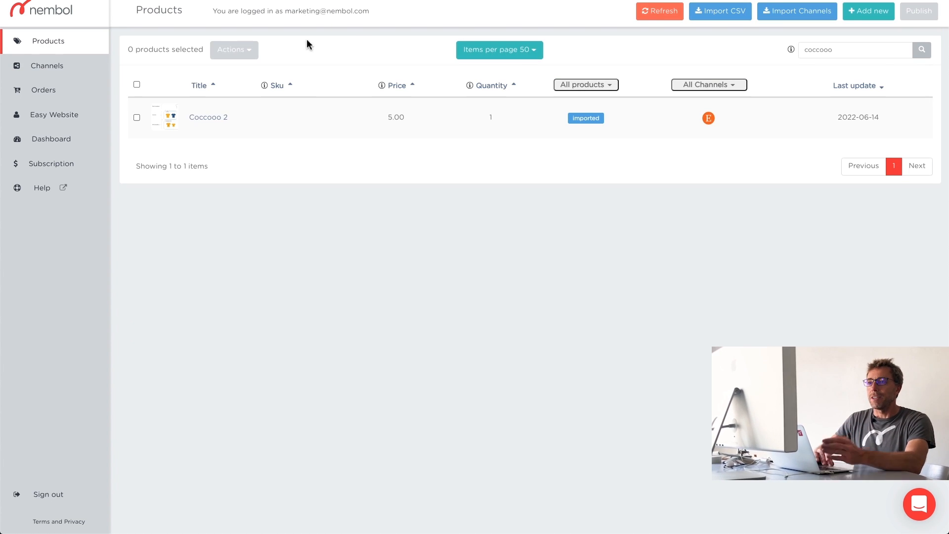
Open the Coccooo 2 product for editing and place the cursor in its description
left_click(208, 119)
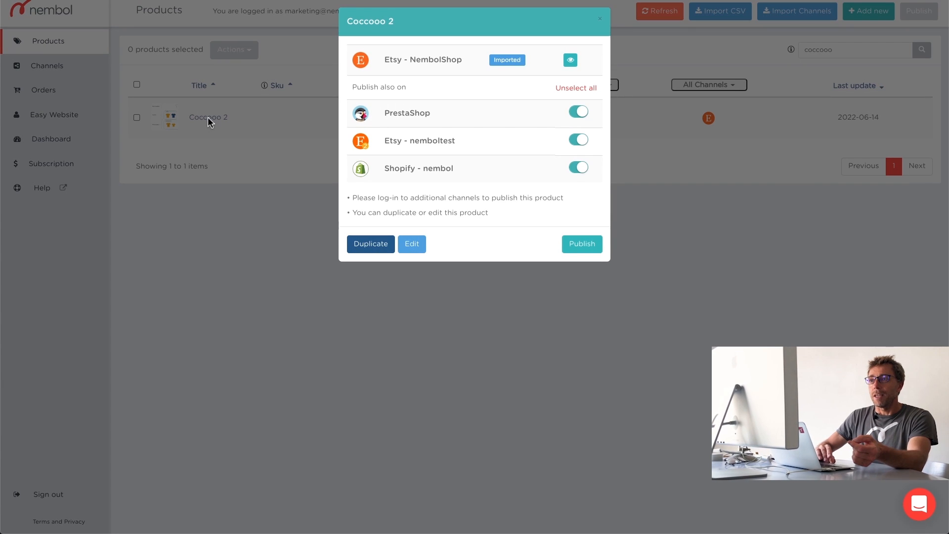
left_click(412, 244)
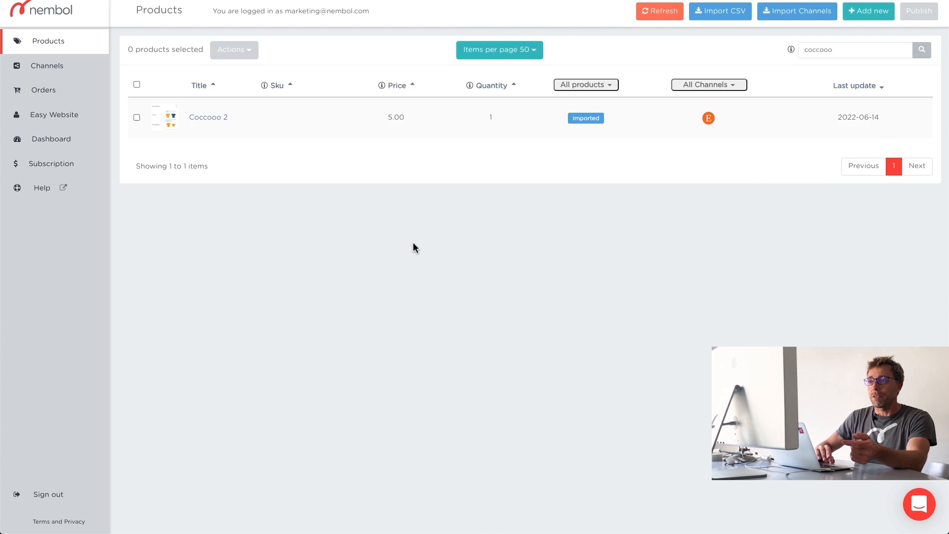
scroll(376, 272, "down", 1)
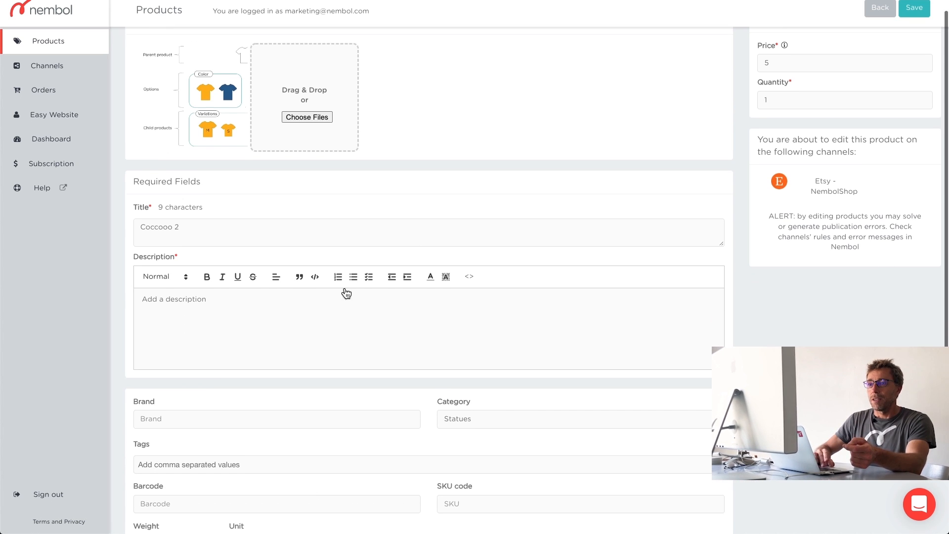
left_click(208, 312)
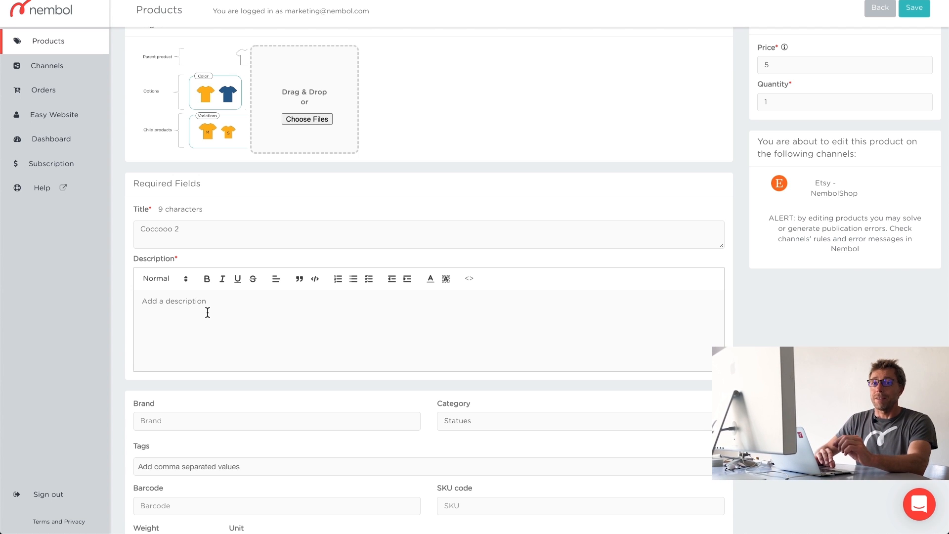